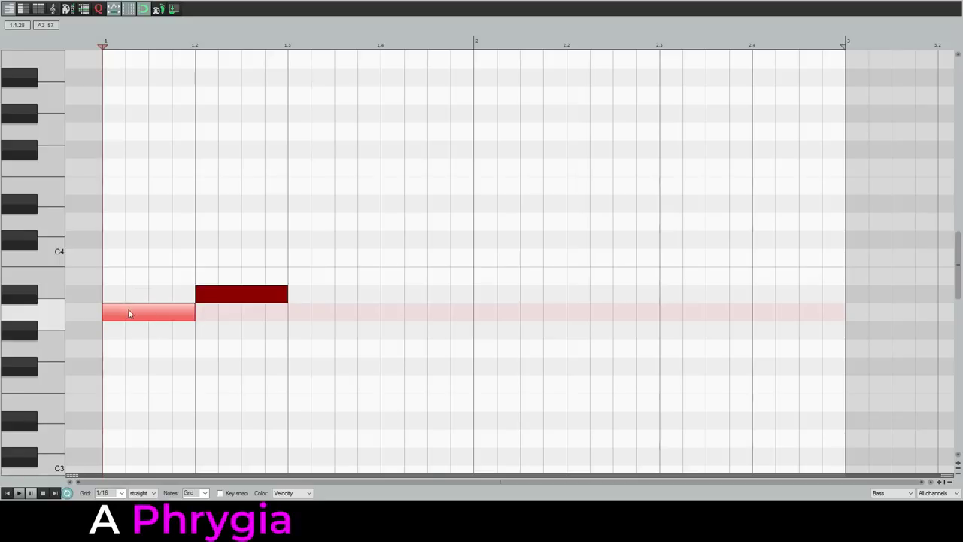
Raise the beat-3 note from C4 to C#4 and play back the three-note phrase.
left_click(259, 293)
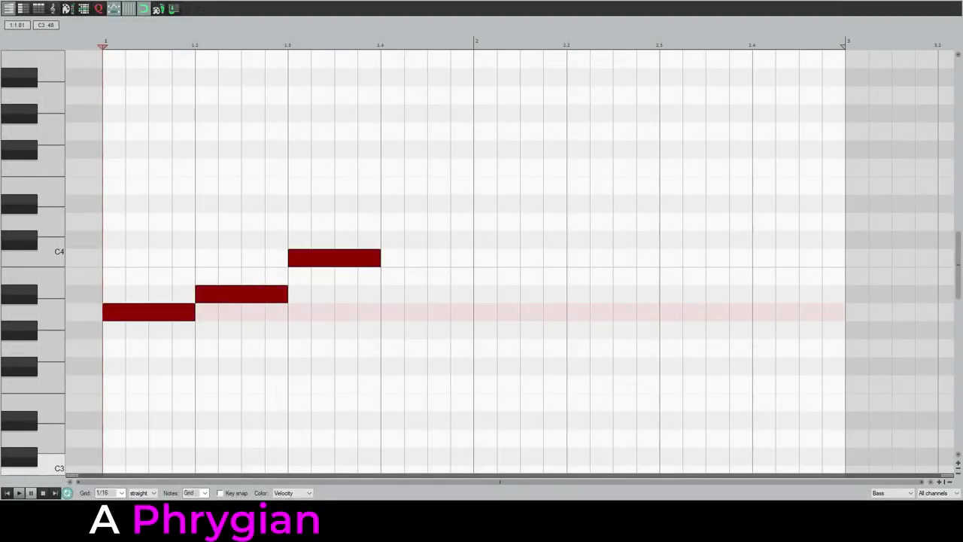
left_click(333, 260)
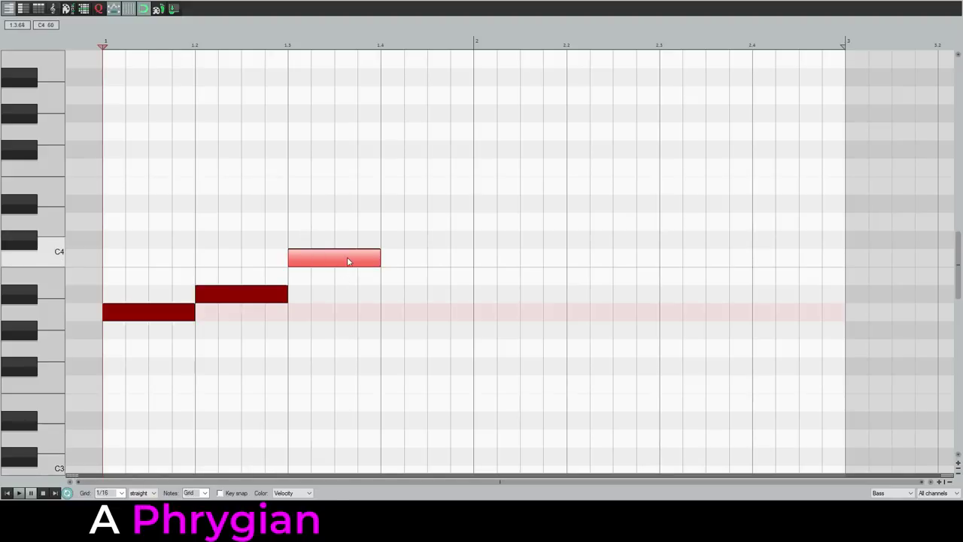
left_click_drag(350, 261, 346, 243)
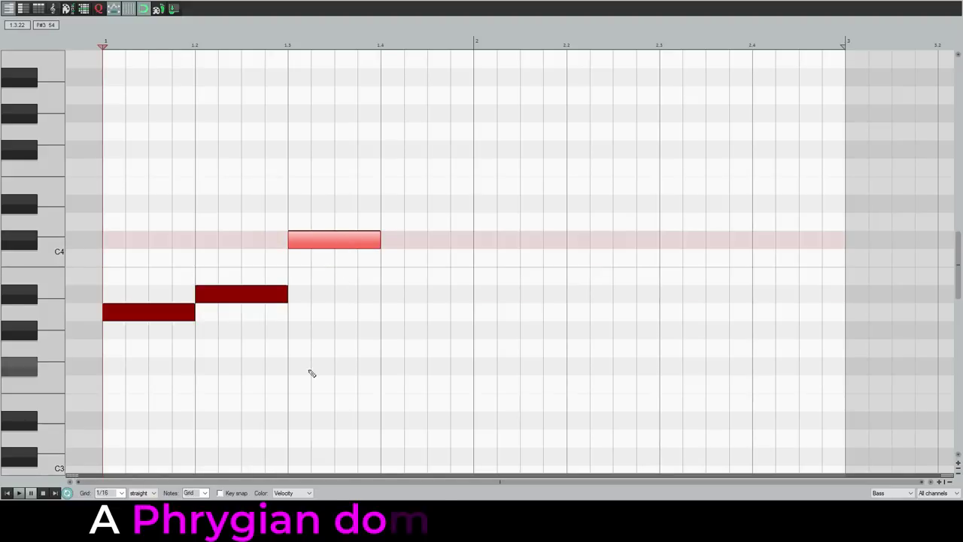
key("space")
key("space")
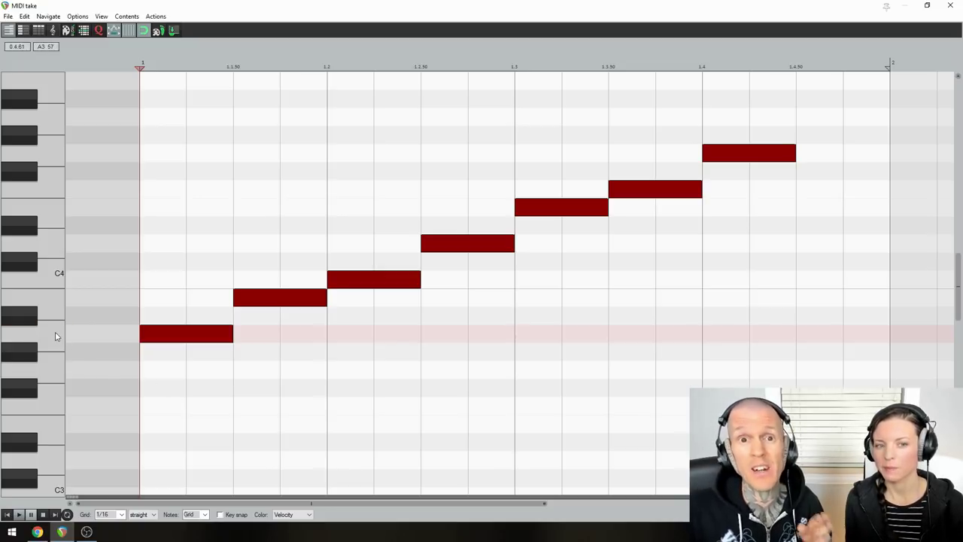
Play the seven-note A3-to-G4 eighth-note run, then stop playback.
key("space")
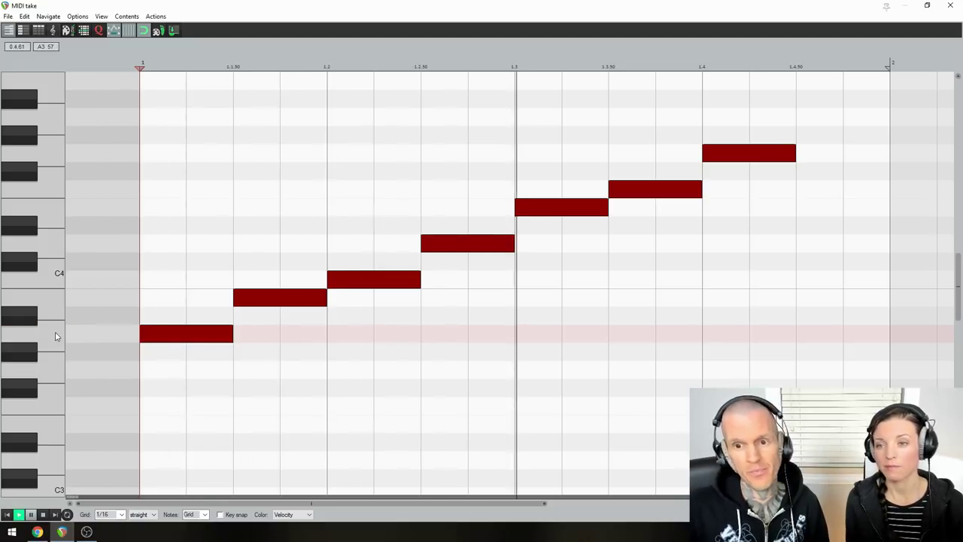
key("space")
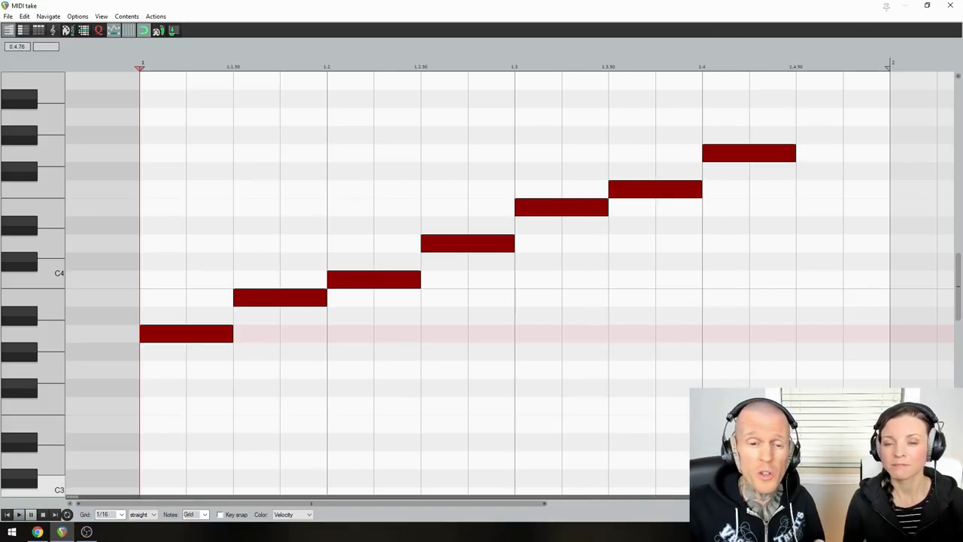
Lower the B3 note at 1.1.50 to A#3 and play the altered scale.
left_click(270, 301)
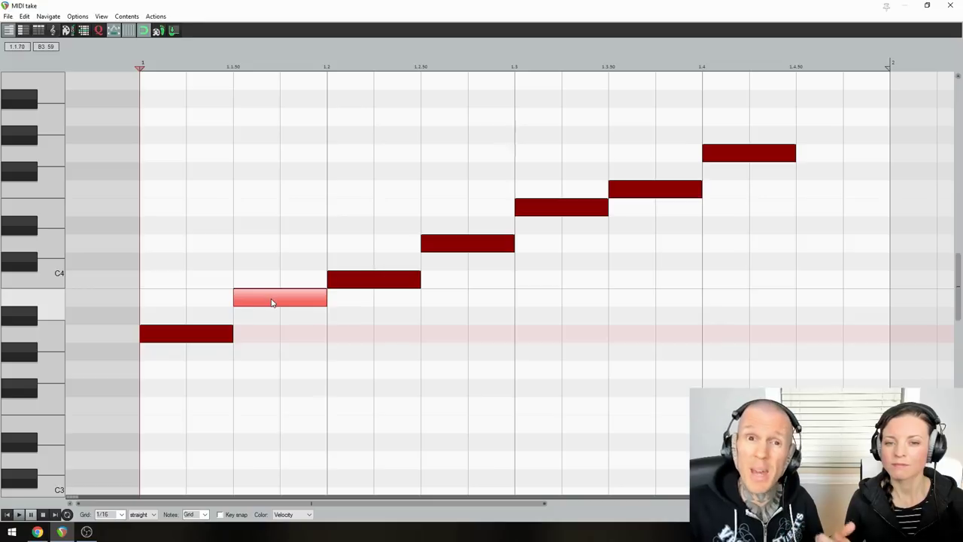
left_click_drag(261, 301, 268, 317)
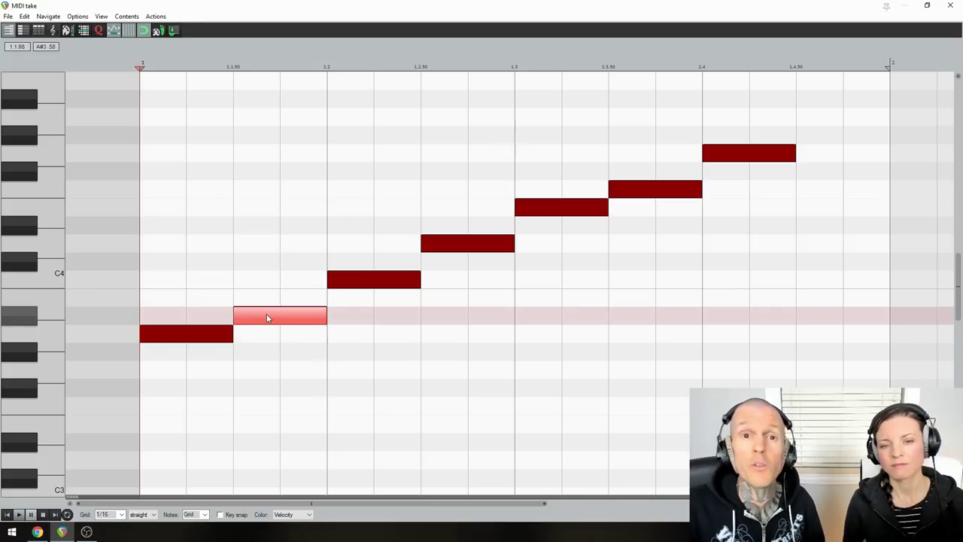
key("space")
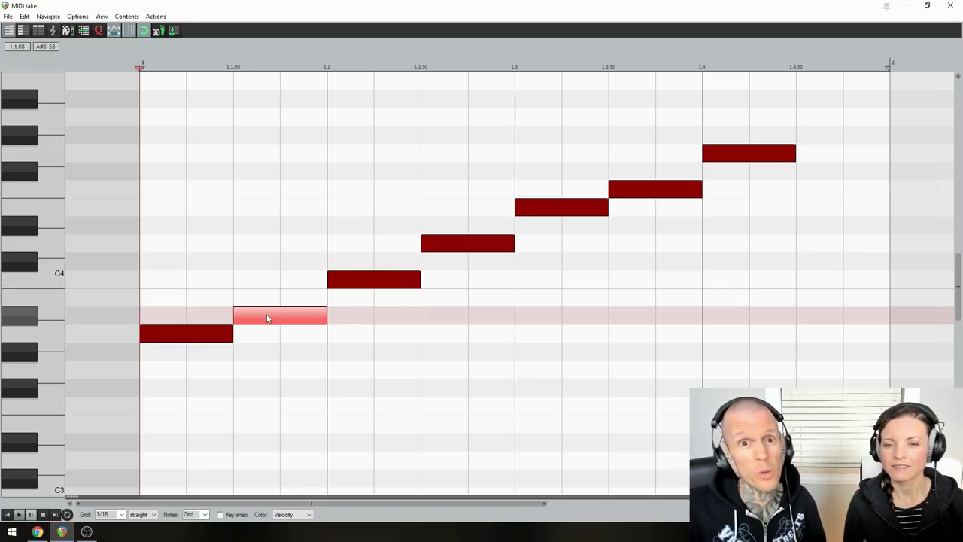
Raise the C4 note at 1.2 to C#4, then play and stop the scale.
left_click(353, 278)
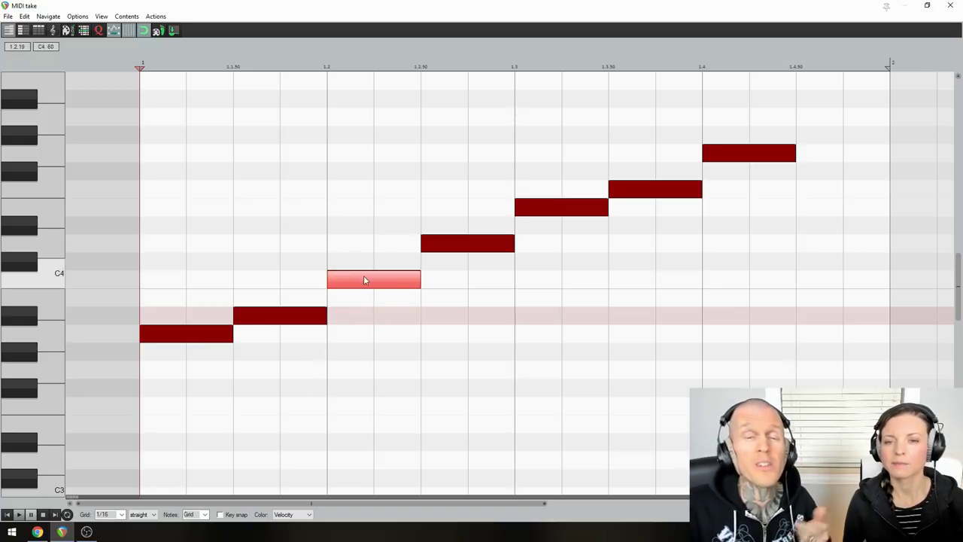
left_click_drag(353, 277, 357, 267)
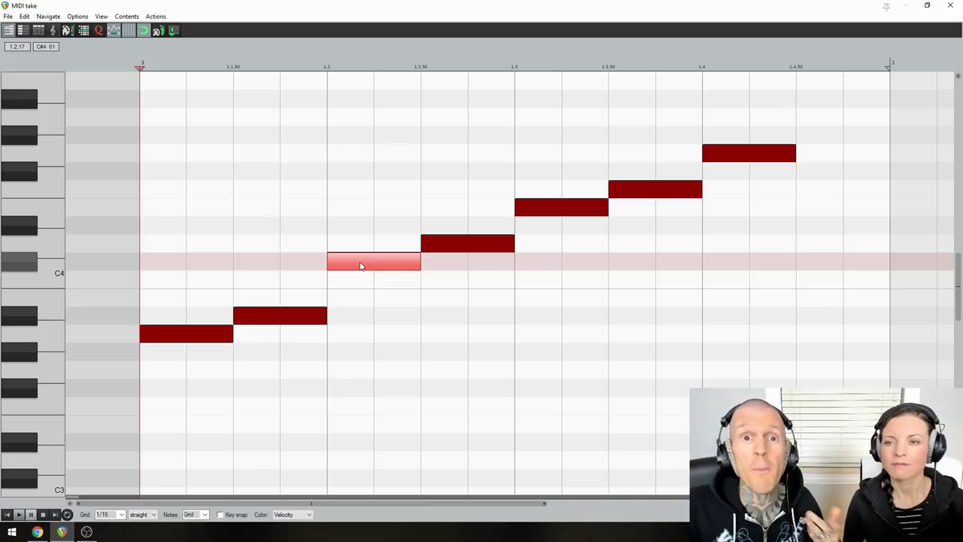
key("space")
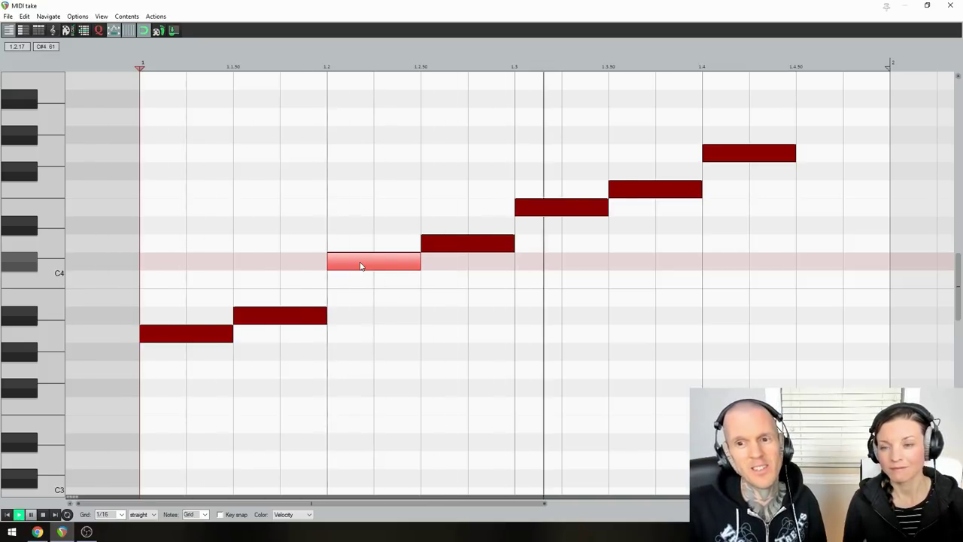
key("space")
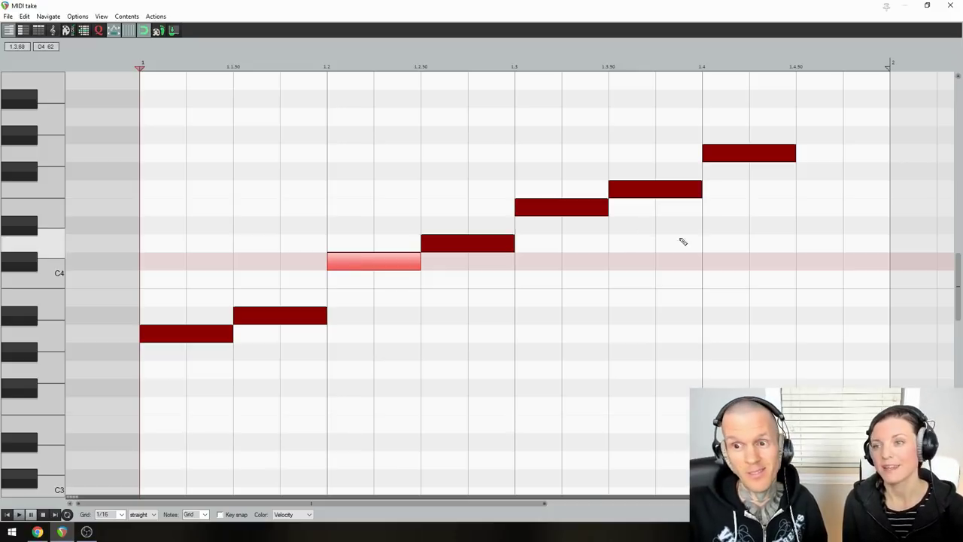
Add a top note at 1.4.50 lasting to the bar end, play, then select all notes.
left_click(825, 136)
left_click_drag(825, 136, 870, 136)
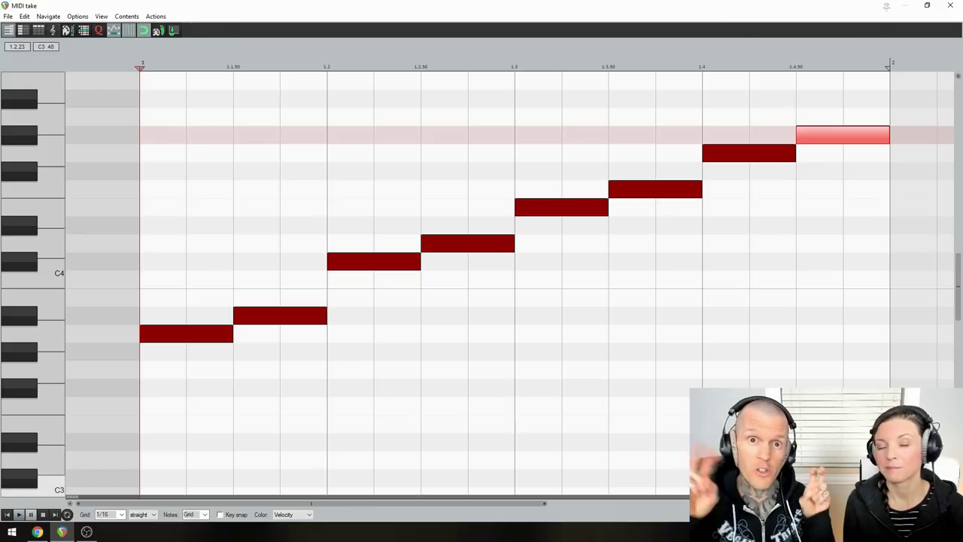
key("space")
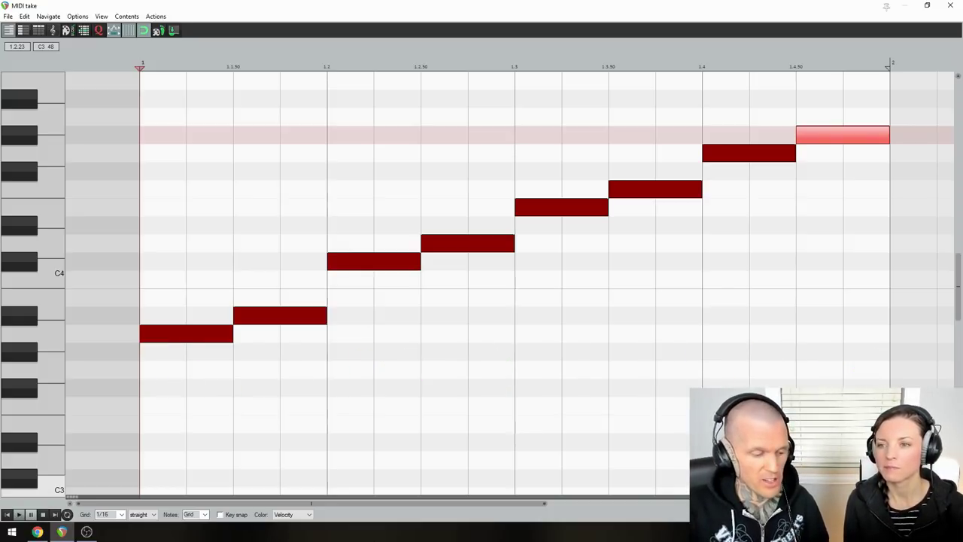
key("Escape")
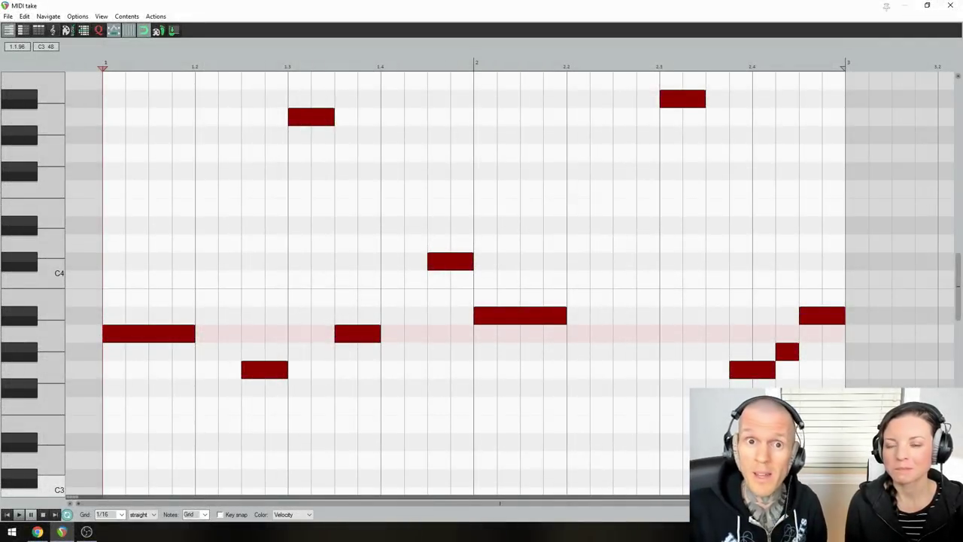
Select the first-bar notes: A3, the C#4, the low note, then the whole bar.
left_click(144, 338)
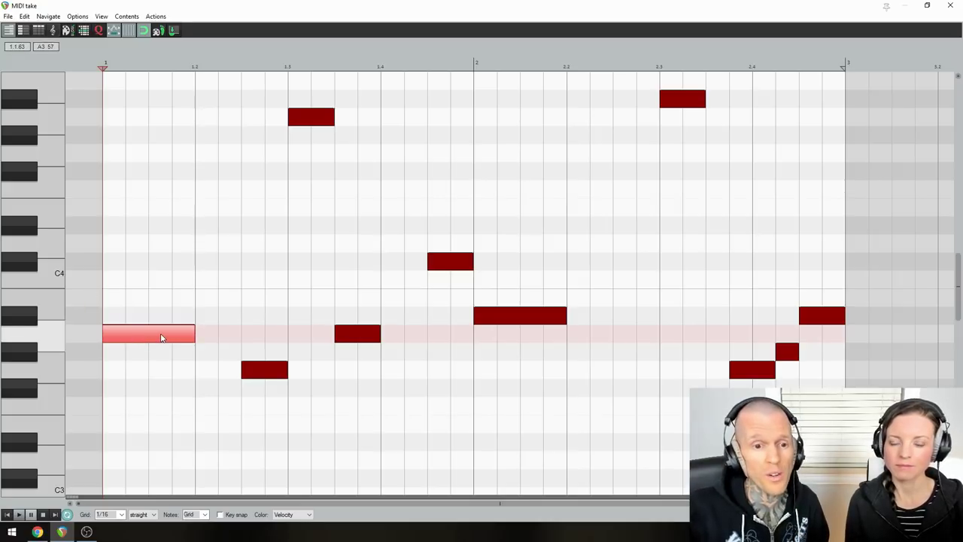
left_click_drag(218, 393, 445, 93)
left_click_drag(276, 90, 353, 336)
left_click_drag(421, 281, 448, 230)
left_click_drag(241, 393, 275, 333)
left_click_drag(131, 92, 439, 418)
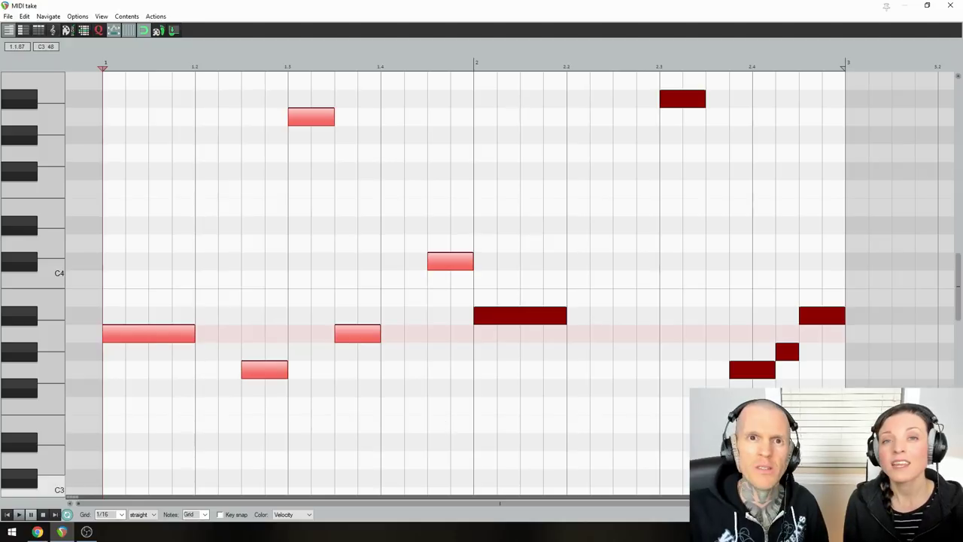
Select bar 2's notes: the opening A#3, the top and last notes, and the low notes.
left_click_drag(495, 82, 850, 387)
left_click(513, 315)
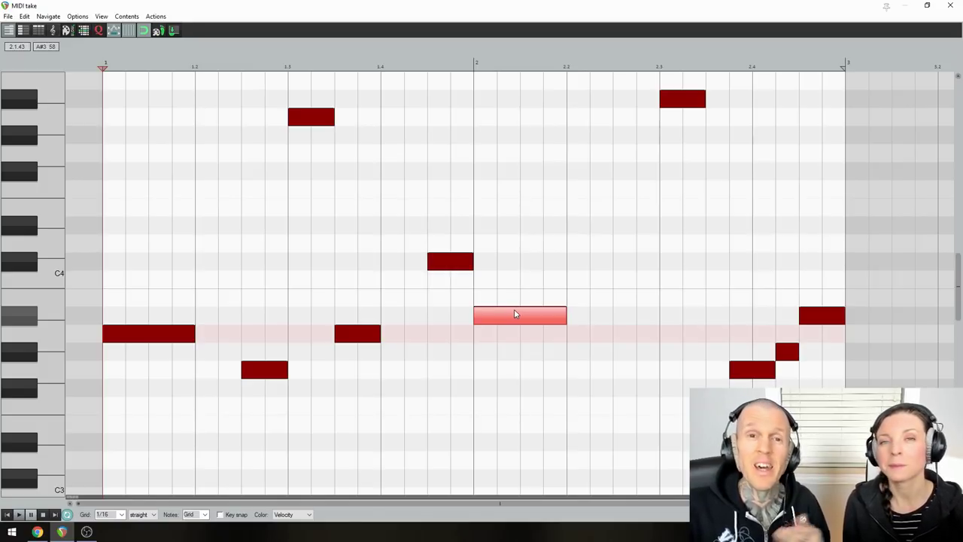
left_click_drag(625, 92, 810, 309)
left_click(752, 369)
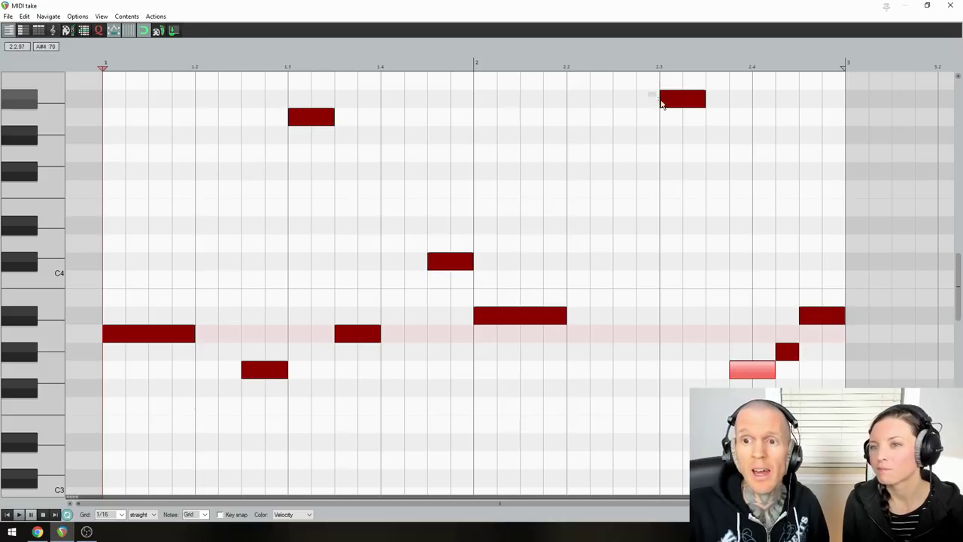
left_click_drag(647, 90, 851, 311)
left_click(741, 369, "ctrl")
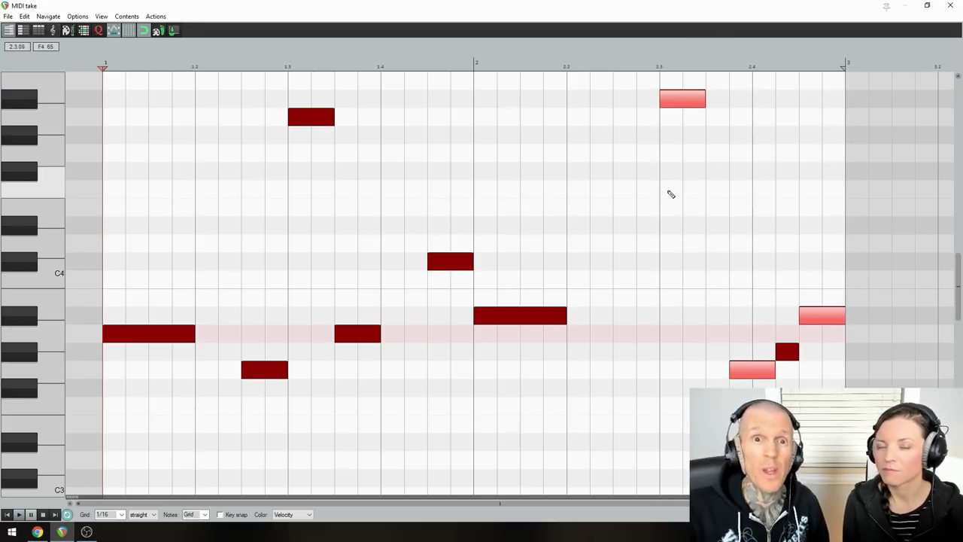
left_click(789, 353)
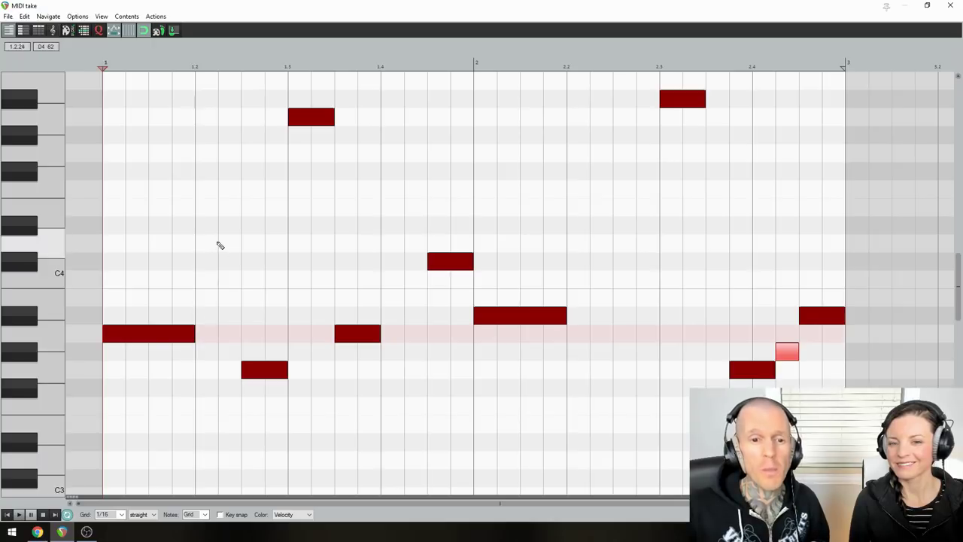
Select bar 1's low note and C#4, then the lower notes ending bar 2.
left_click(265, 369)
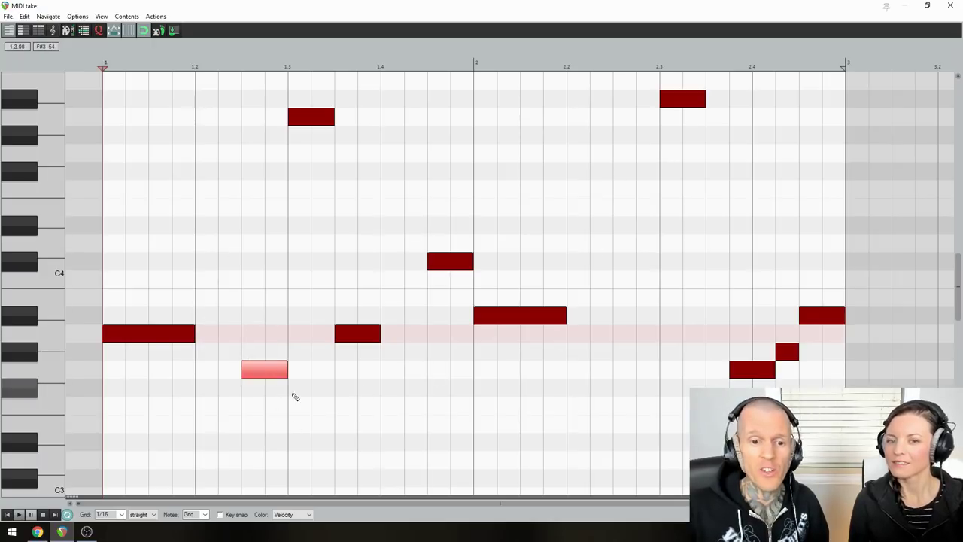
left_click(434, 261, "ctrl")
left_click_drag(707, 307, 799, 380)
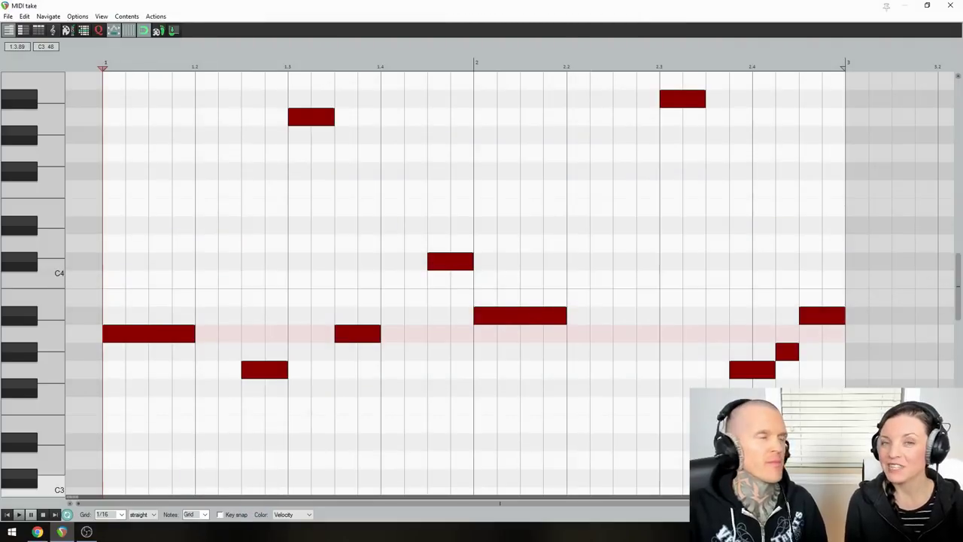